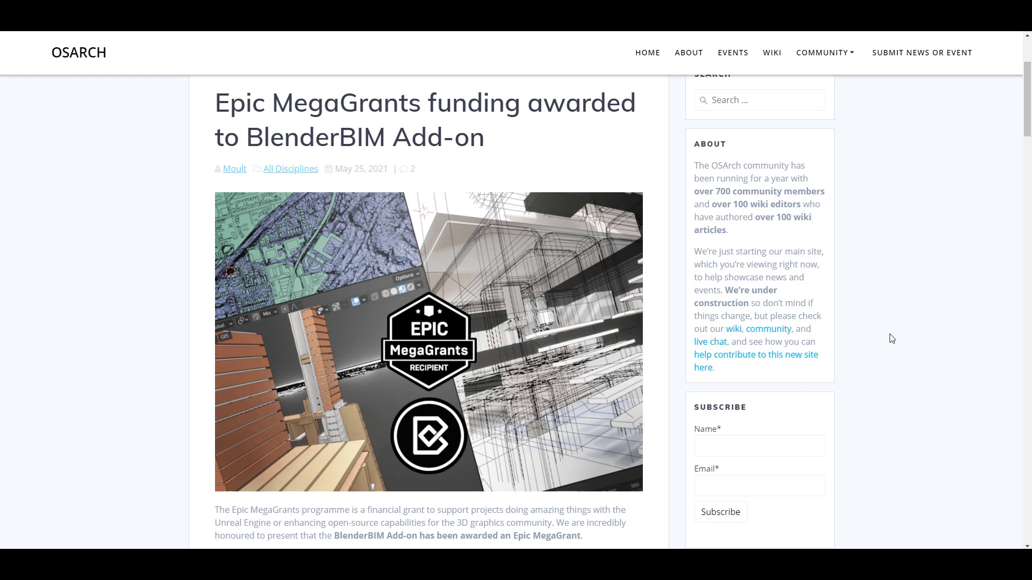
pyautogui.scroll(-3, 890, 340)
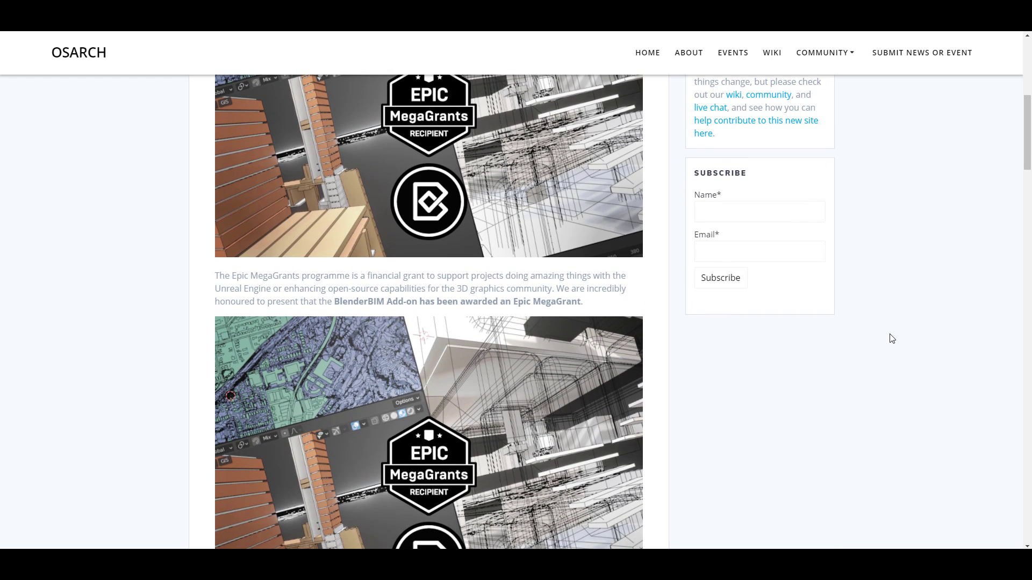
pyautogui.scroll(-1, 891, 339)
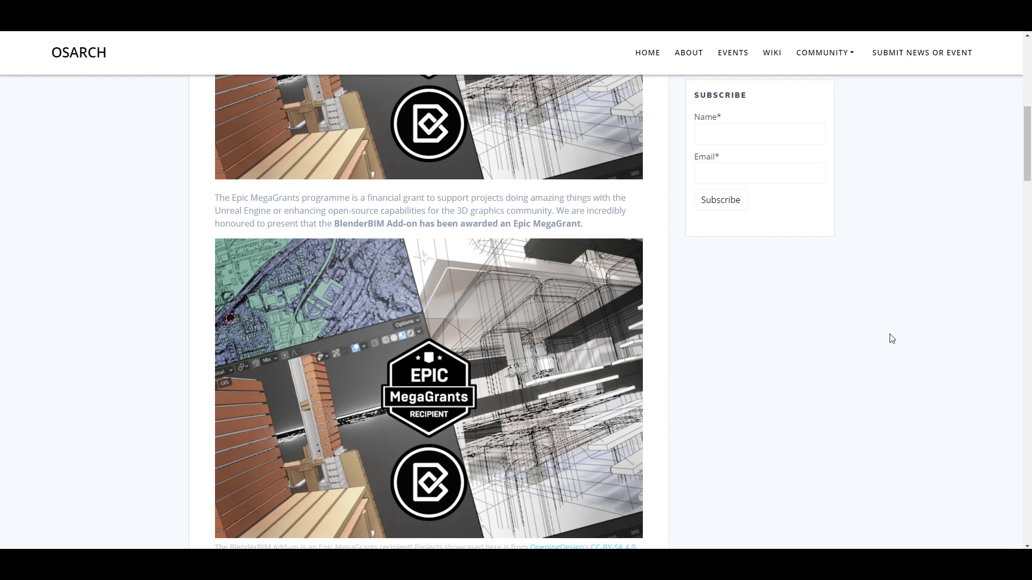
pyautogui.scroll(-2, 829, 353)
pyautogui.scroll(2, 829, 353)
pyautogui.scroll(3, 829, 353)
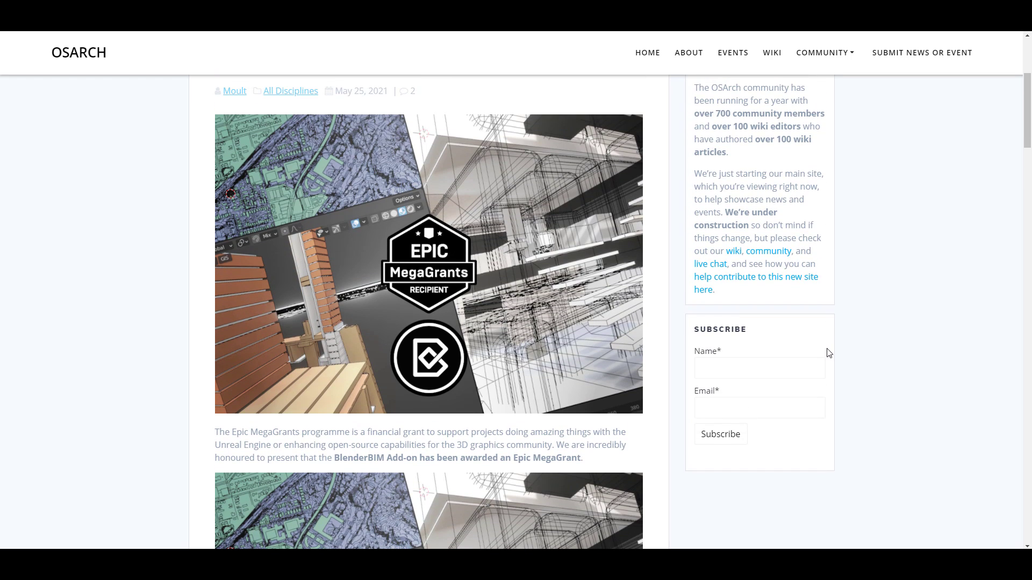
pyautogui.scroll(1, 828, 353)
pyautogui.scroll(-1, 827, 353)
pyautogui.scroll(-2, 825, 354)
pyautogui.scroll(-5, 822, 355)
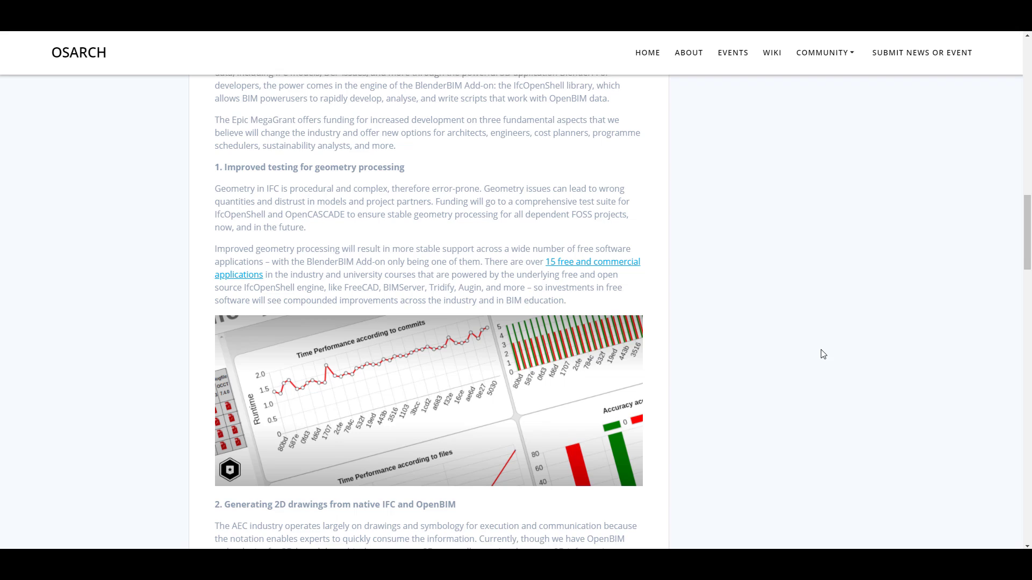
pyautogui.scroll(1, 749, 349)
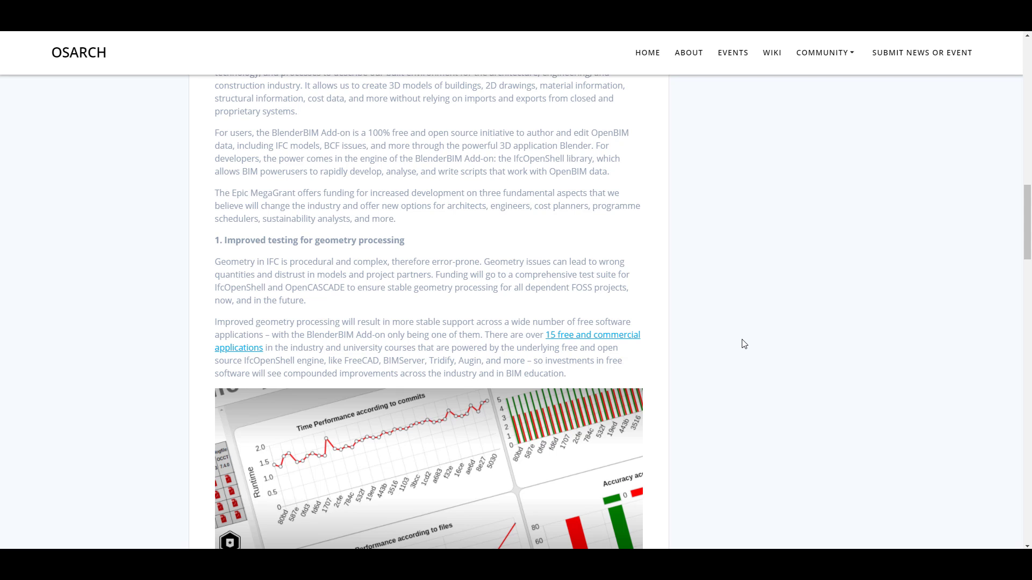
pyautogui.scroll(-3, 743, 344)
pyautogui.scroll(-1, 743, 344)
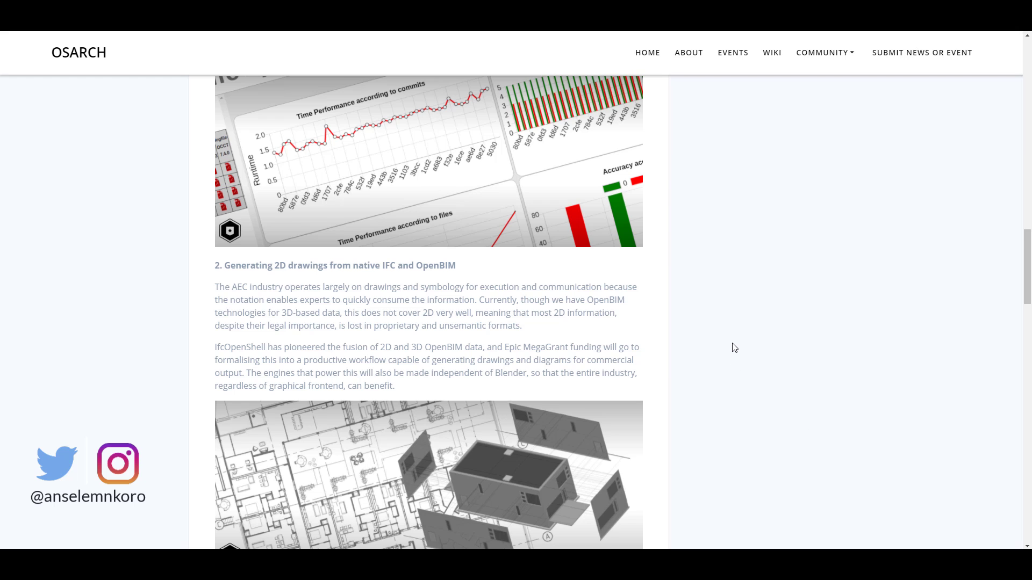
pyautogui.scroll(-1, 734, 348)
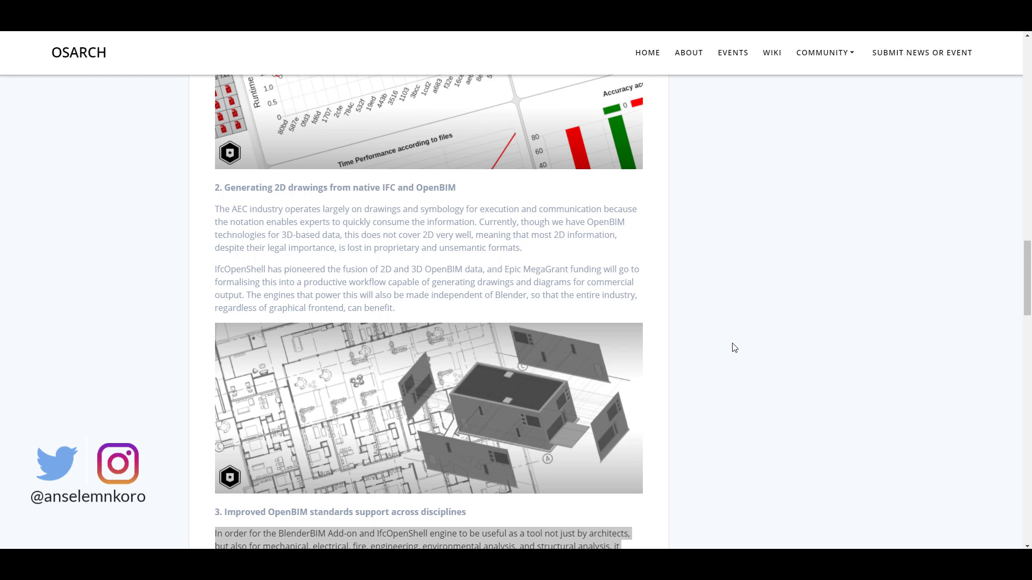
pyautogui.scroll(-4, 733, 348)
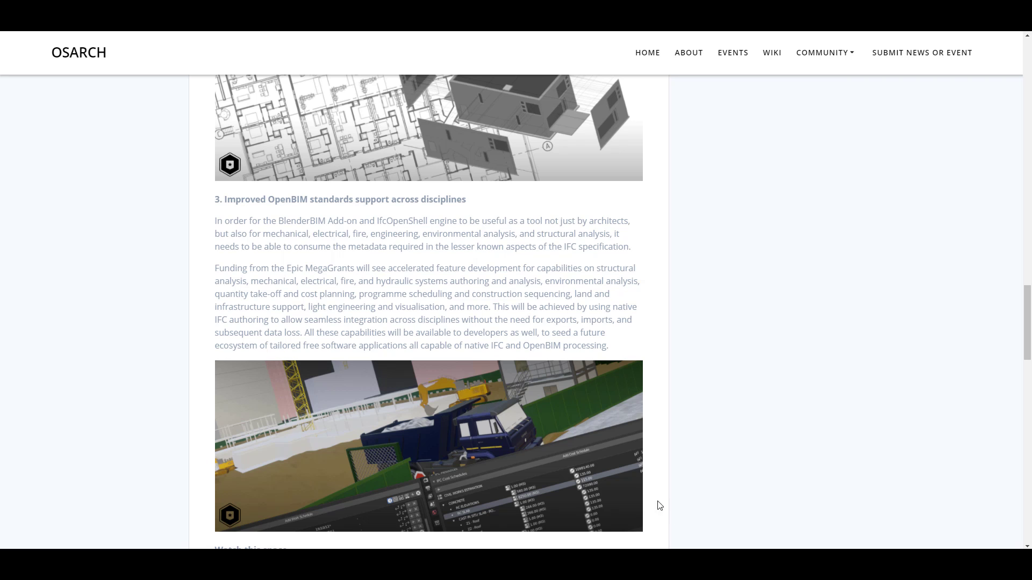
pyautogui.scroll(-1, 723, 435)
pyautogui.scroll(1, 723, 434)
pyautogui.scroll(1, 713, 438)
pyautogui.scroll(1, 713, 438)
pyautogui.scroll(1, 713, 438)
pyautogui.scroll(8, 712, 438)
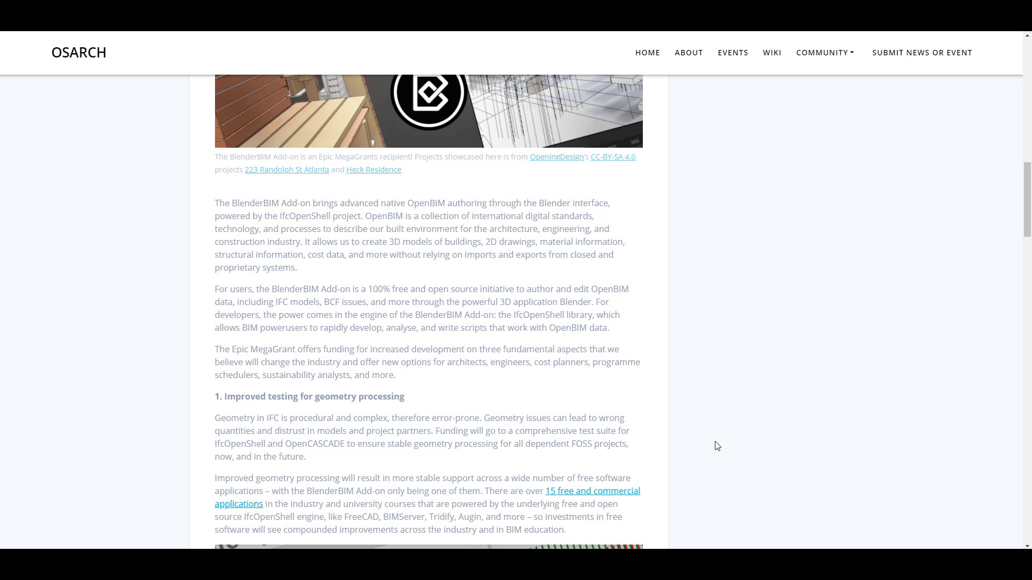
pyautogui.scroll(5, 715, 446)
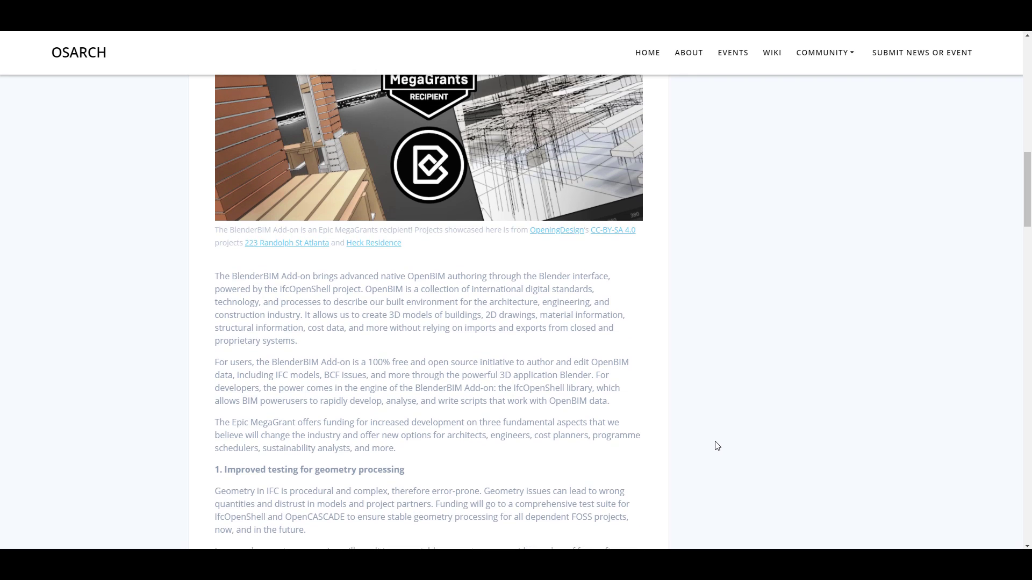
pyautogui.scroll(-1, 716, 446)
pyautogui.scroll(1, 715, 446)
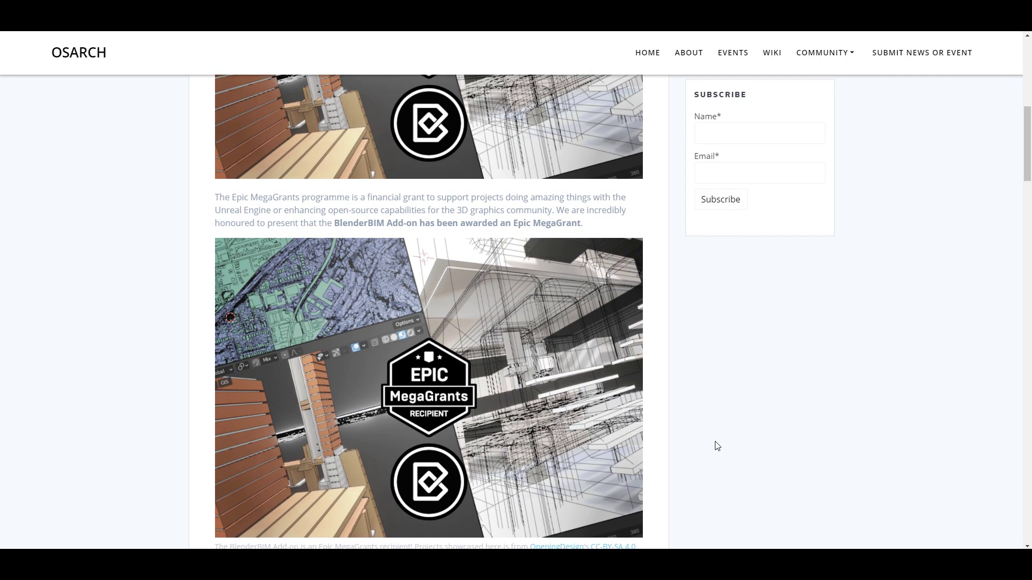
pyautogui.scroll(3, 715, 446)
pyautogui.scroll(1, 715, 447)
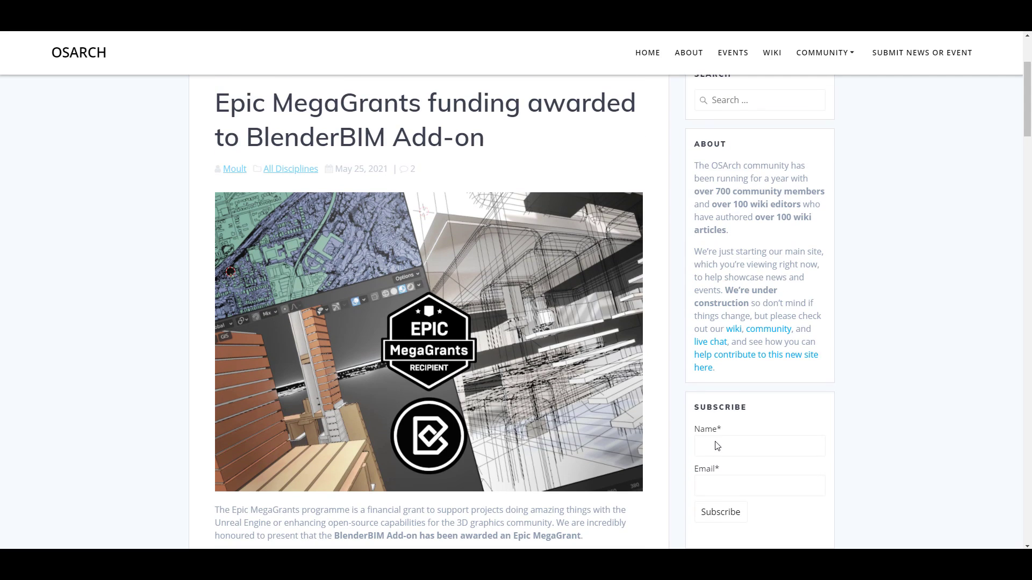
pyautogui.scroll(-1, 715, 445)
pyautogui.scroll(-3, 715, 447)
pyautogui.scroll(-4, 715, 445)
pyautogui.scroll(-2, 713, 445)
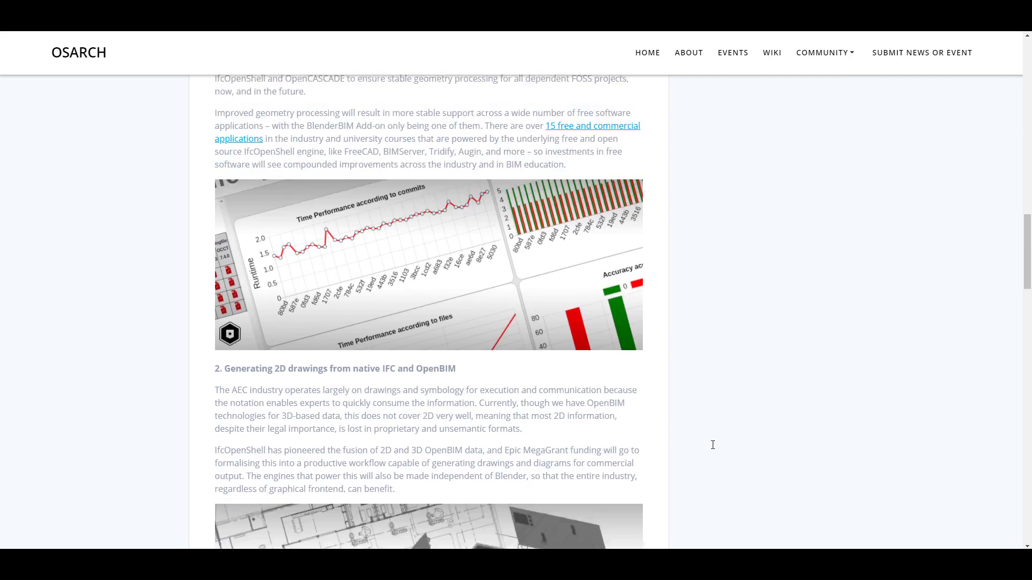
pyautogui.scroll(-3, 713, 445)
pyautogui.scroll(-5, 713, 445)
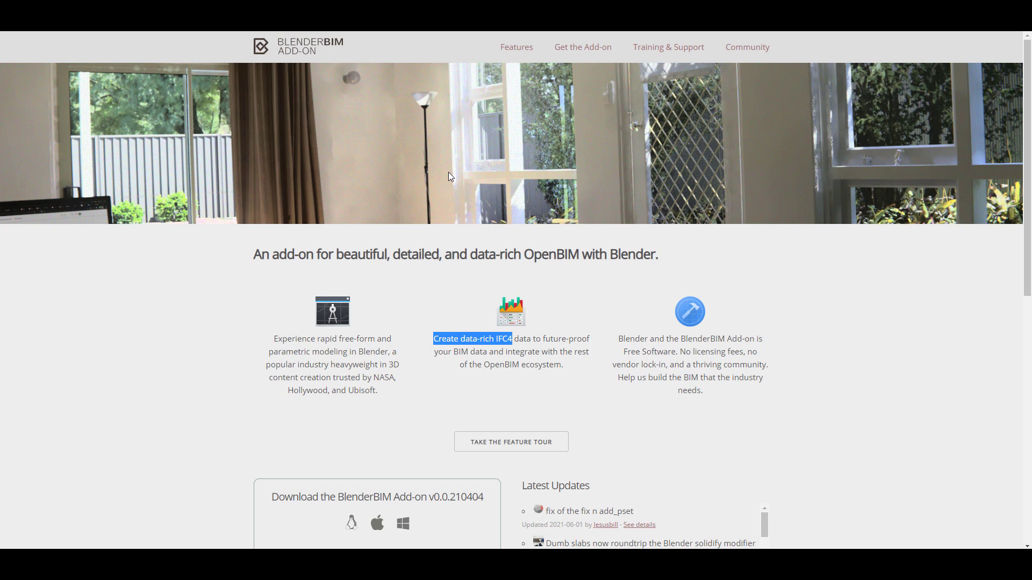
# - Go to the BlenderBIM download page and look over the Sverchok, BlenderGIS and Ladybug Tools add-on cards
pyautogui.click(590, 374)
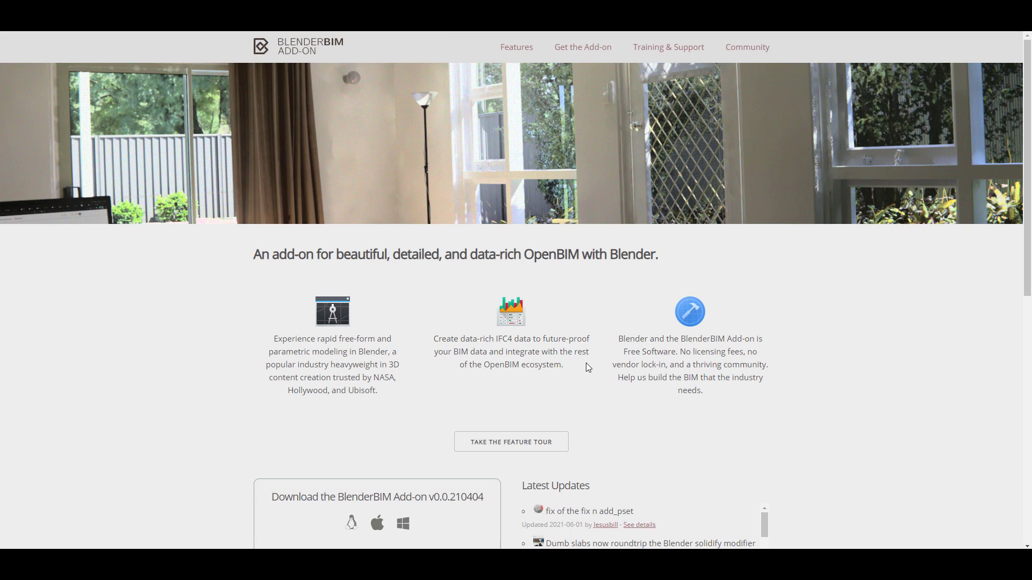
pyautogui.scroll(-4, 586, 362)
pyautogui.scroll(-3, 649, 379)
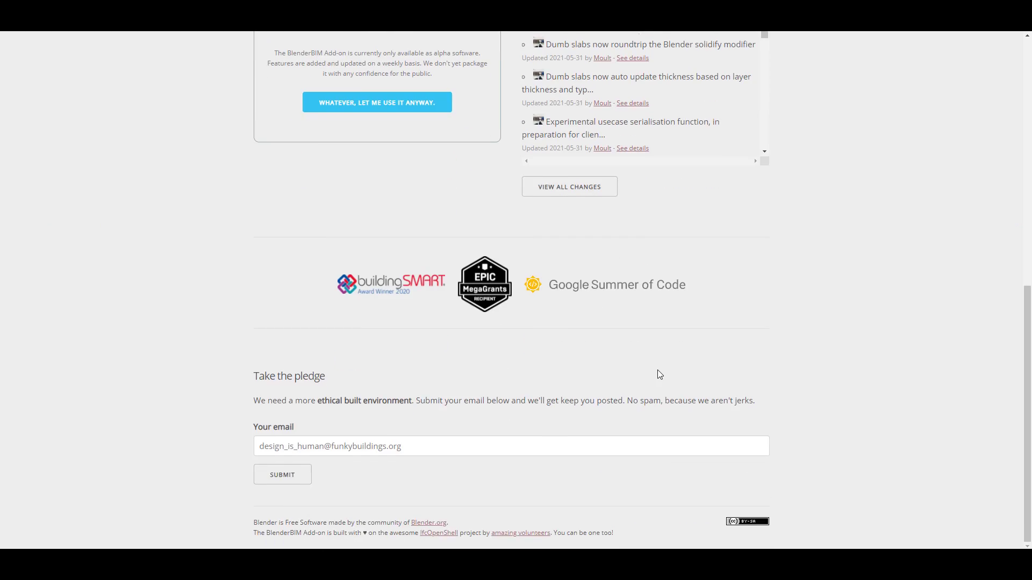
pyautogui.scroll(5, 657, 374)
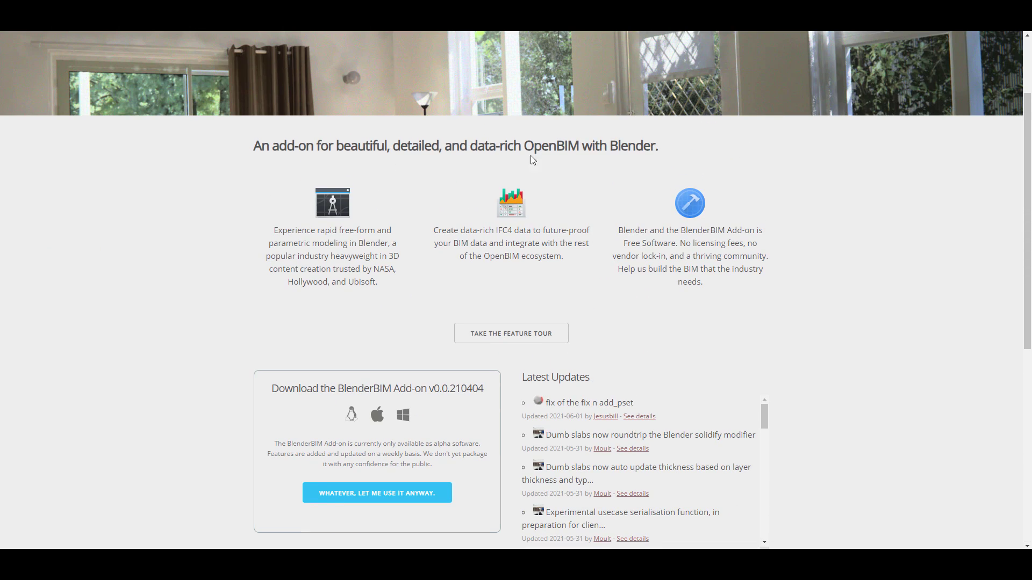
pyautogui.scroll(10, 479, 54)
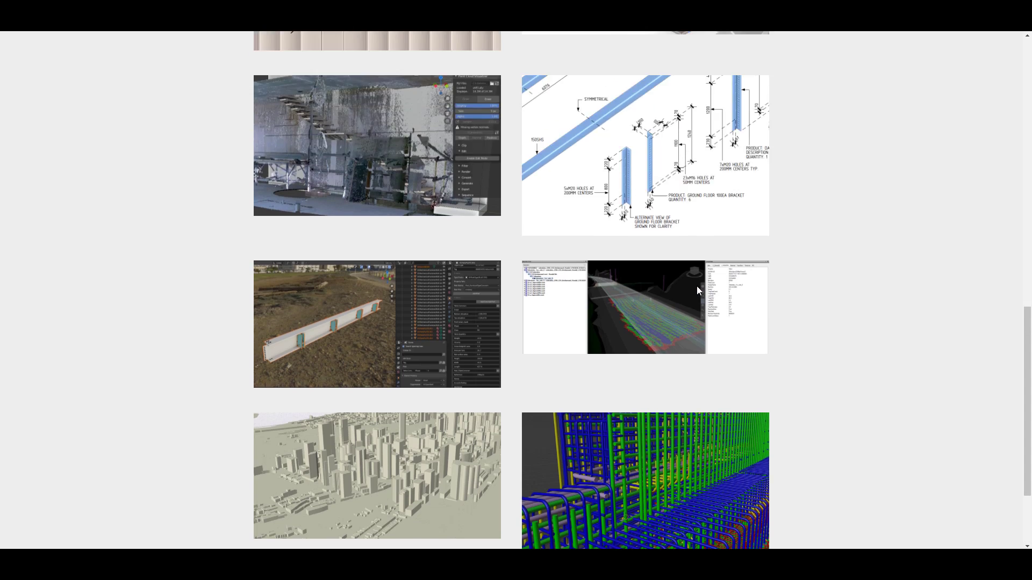
pyautogui.click(556, 36)
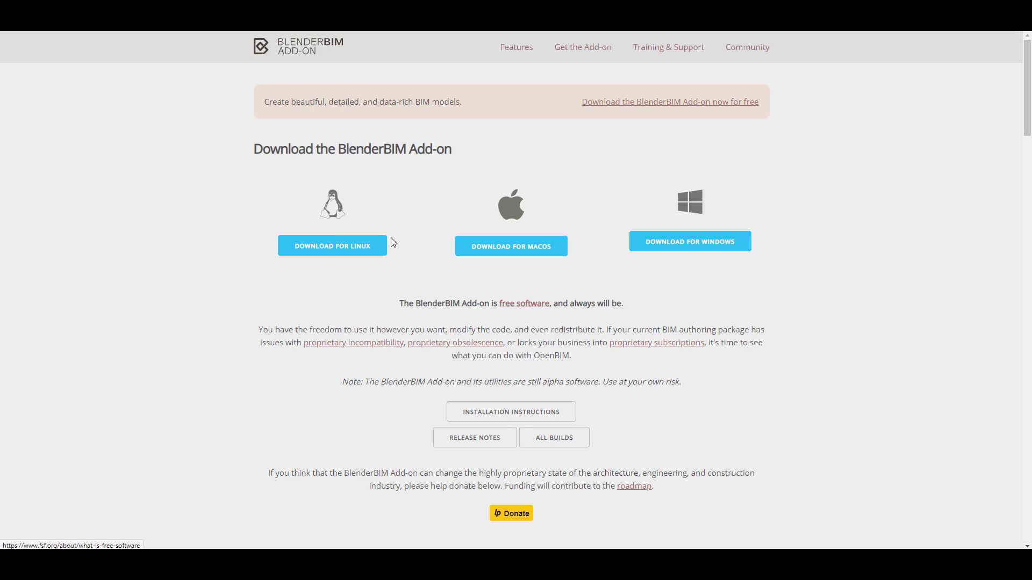
pyautogui.scroll(-4, 438, 320)
pyautogui.scroll(3, 438, 323)
pyautogui.scroll(-3, 439, 323)
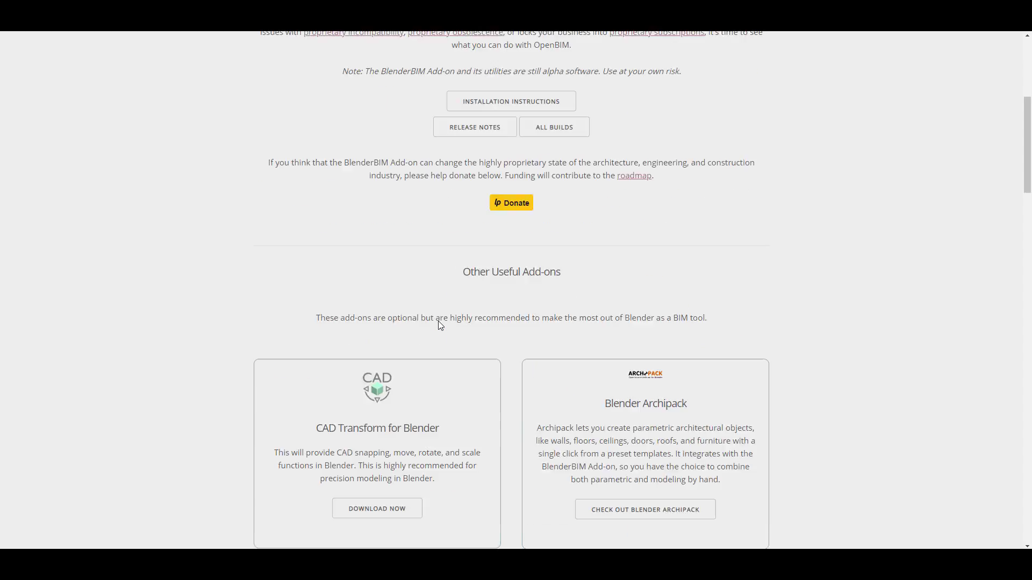
pyautogui.scroll(-3, 439, 323)
pyautogui.scroll(-1, 440, 323)
pyautogui.scroll(4, 477, 345)
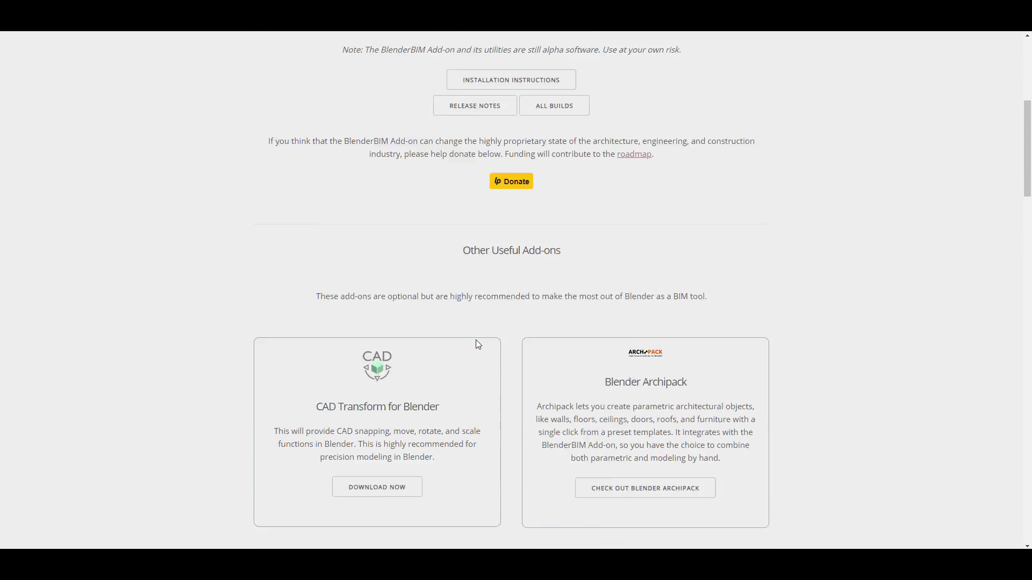
pyautogui.scroll(3, 476, 345)
pyautogui.scroll(-4, 477, 345)
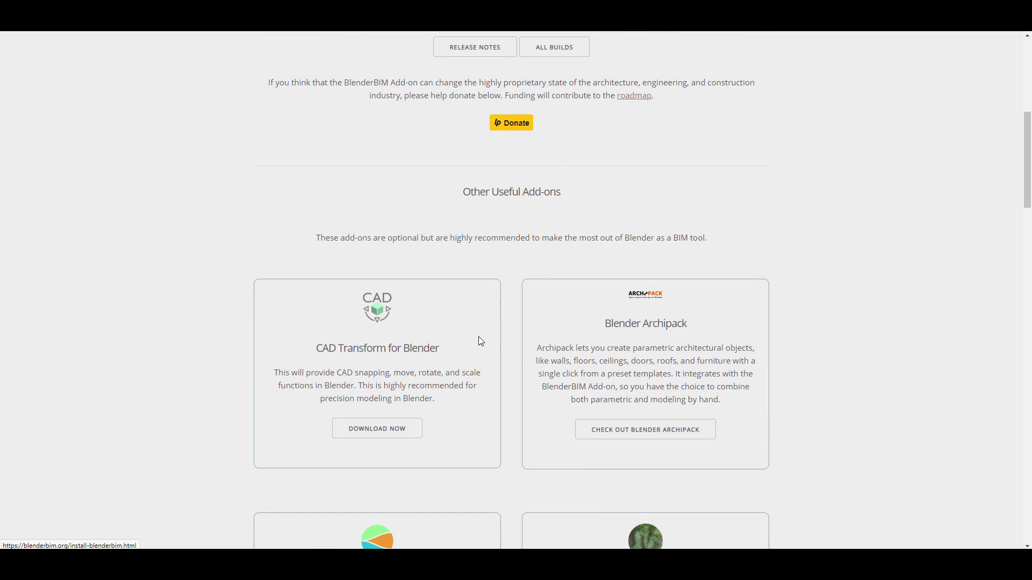
pyautogui.scroll(-2, 478, 334)
pyautogui.scroll(-1, 721, 209)
pyautogui.scroll(1, 663, 279)
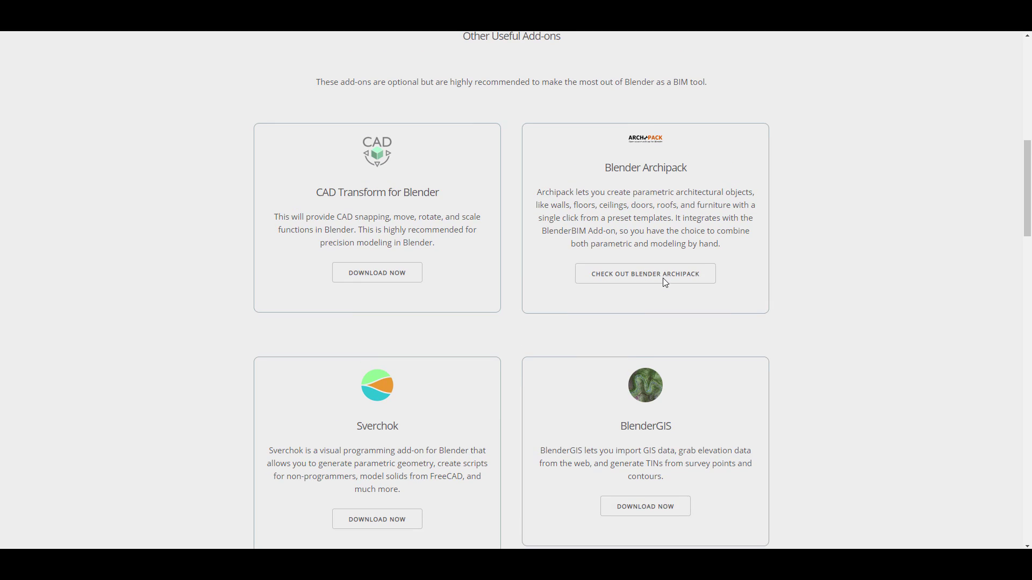
pyautogui.scroll(-2, 621, 218)
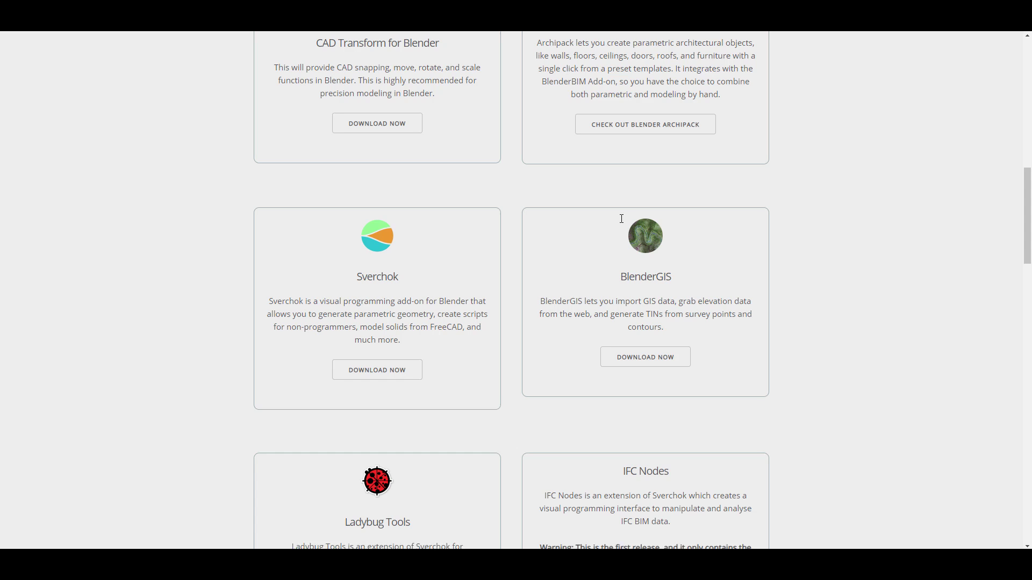
pyautogui.scroll(-1, 631, 277)
pyautogui.scroll(-1, 720, 285)
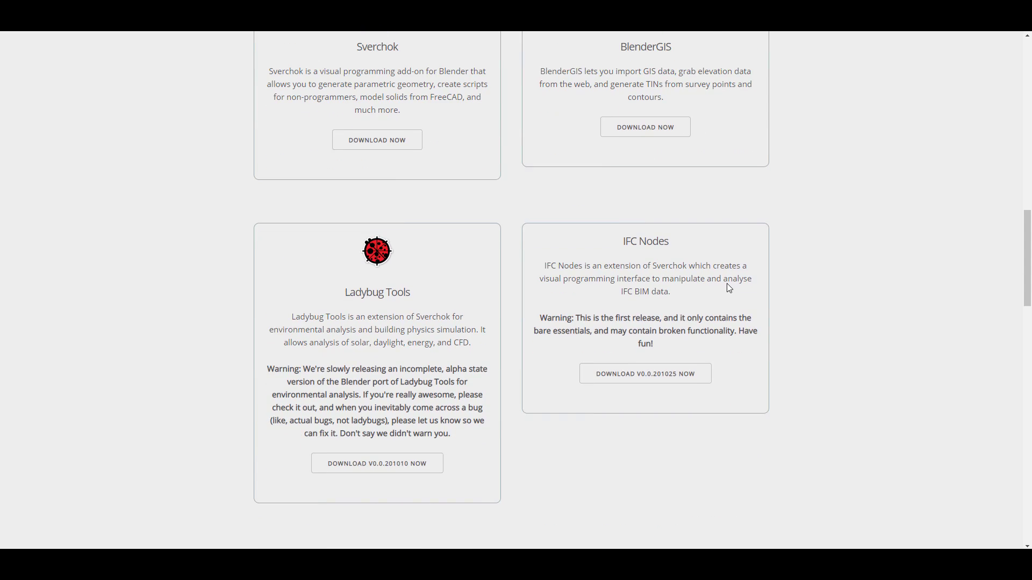
pyautogui.scroll(1, 725, 282)
pyautogui.scroll(-1, 640, 270)
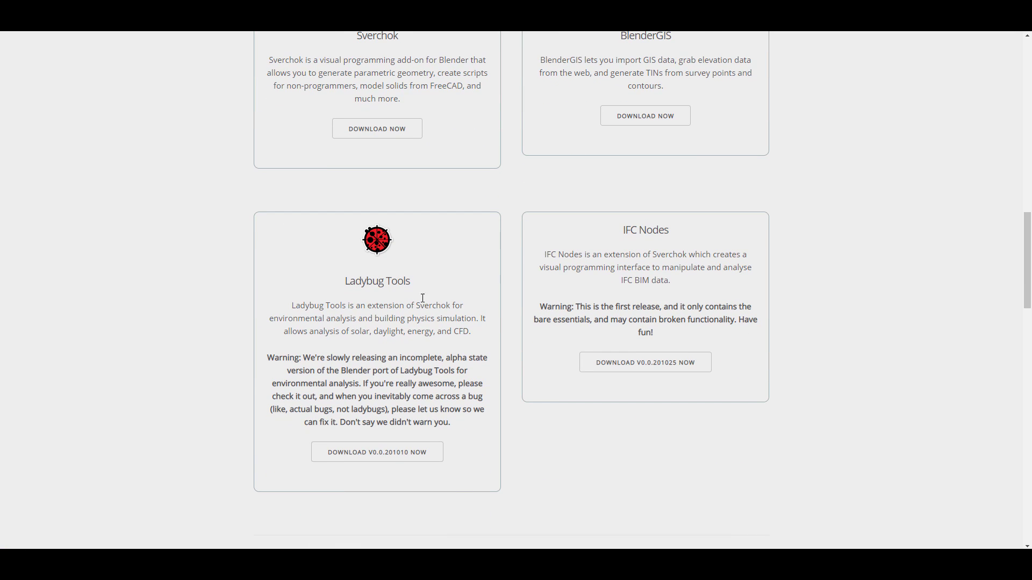
pyautogui.scroll(5, 581, 302)
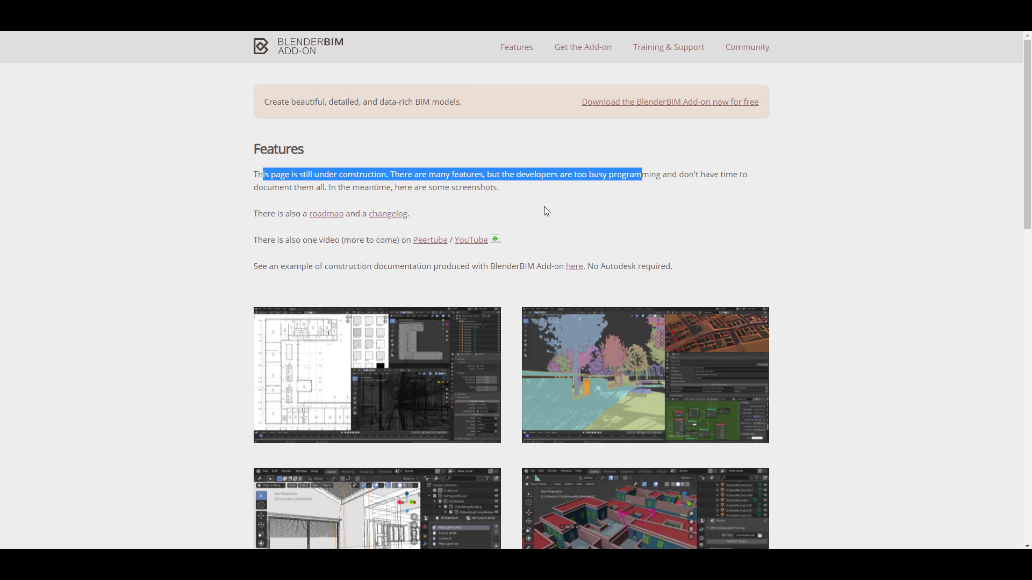
# - Clear the text selection and browse the Features page model and drawing screenshots down to the footer
pyautogui.click(659, 218)
pyautogui.scroll(-4, 659, 220)
pyautogui.scroll(-1, 659, 219)
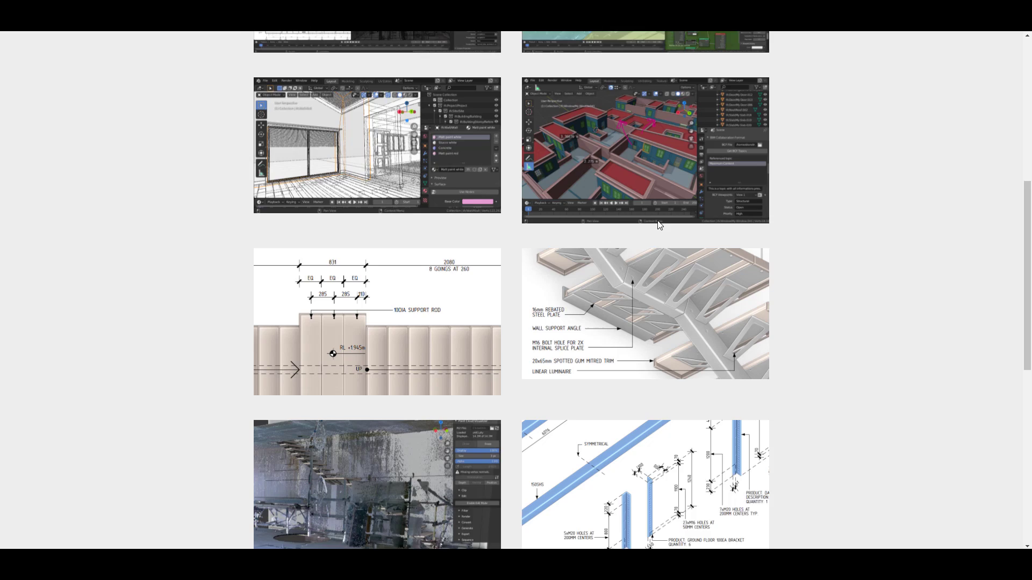
pyautogui.scroll(-4, 659, 222)
pyautogui.scroll(-2, 657, 228)
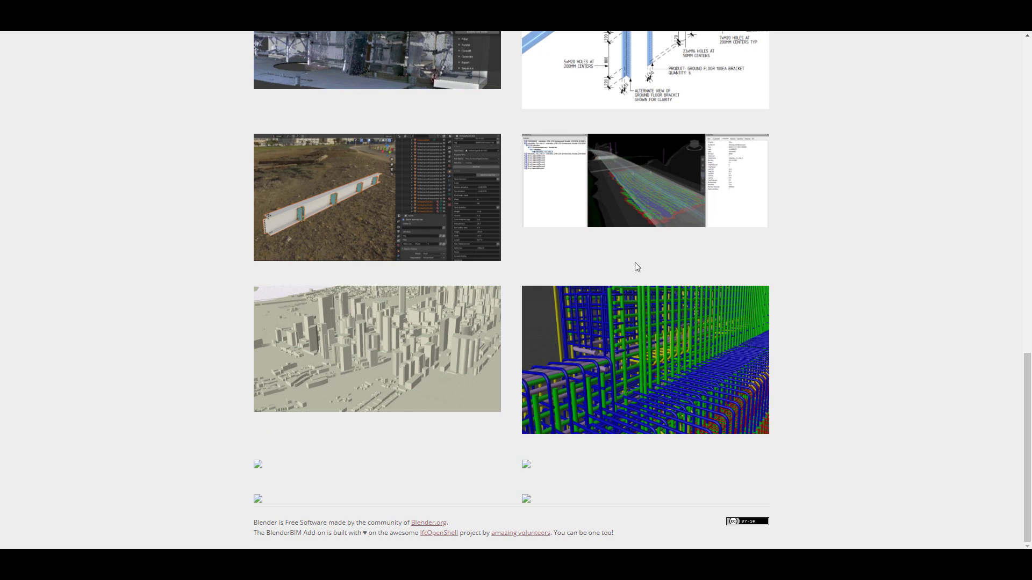
pyautogui.scroll(2, 634, 267)
pyautogui.scroll(2, 629, 272)
pyautogui.scroll(4, 611, 287)
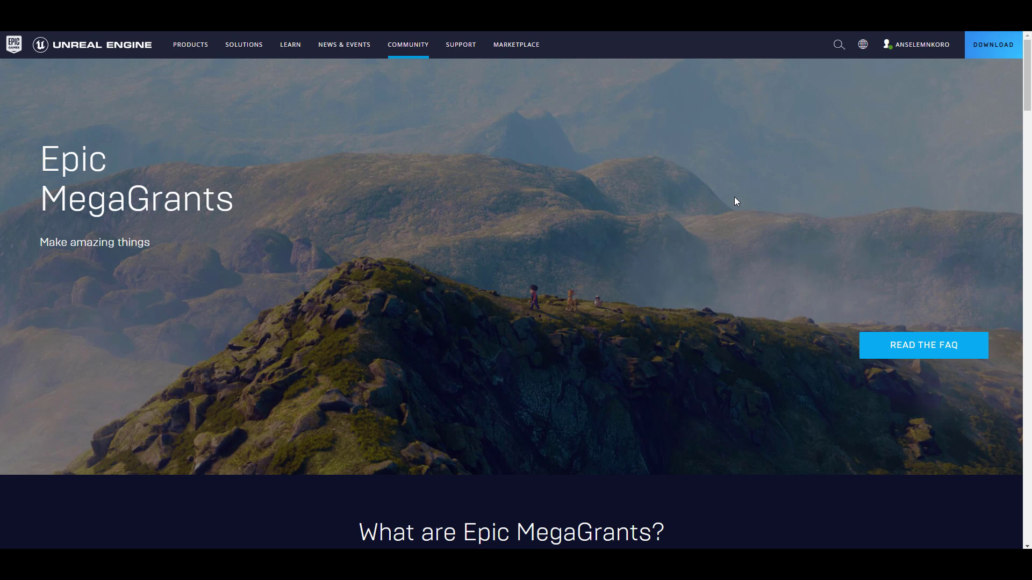
pyautogui.scroll(-3, 735, 196)
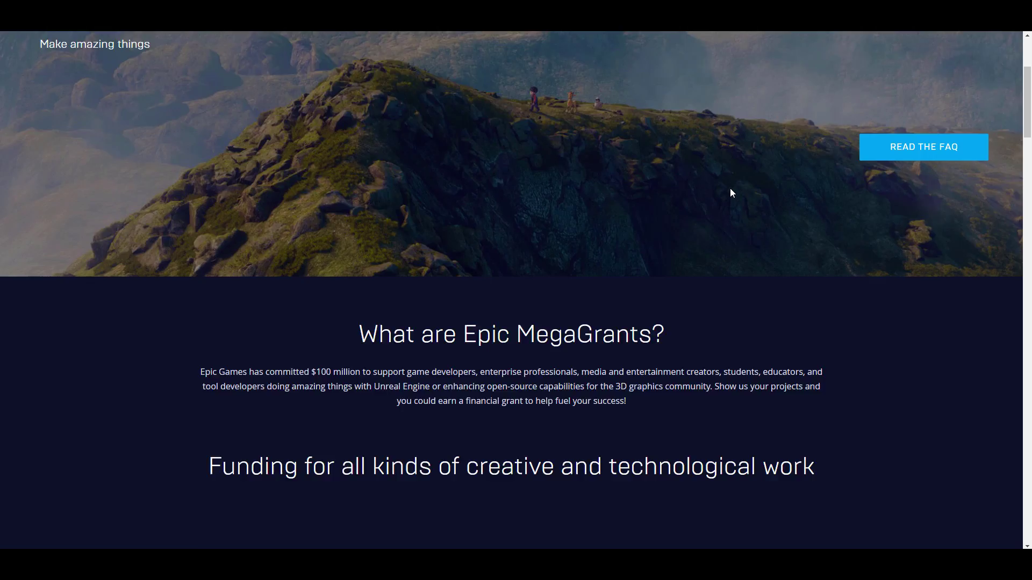
pyautogui.scroll(-5, 730, 191)
pyautogui.scroll(-9, 729, 193)
pyautogui.scroll(-5, 729, 197)
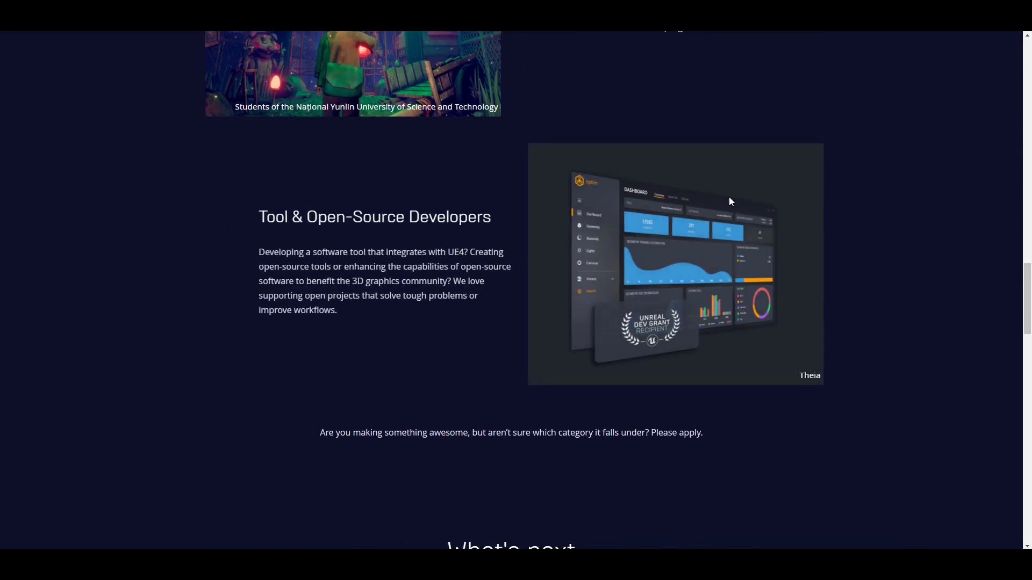
pyautogui.scroll(-5, 731, 202)
pyautogui.scroll(4, 731, 205)
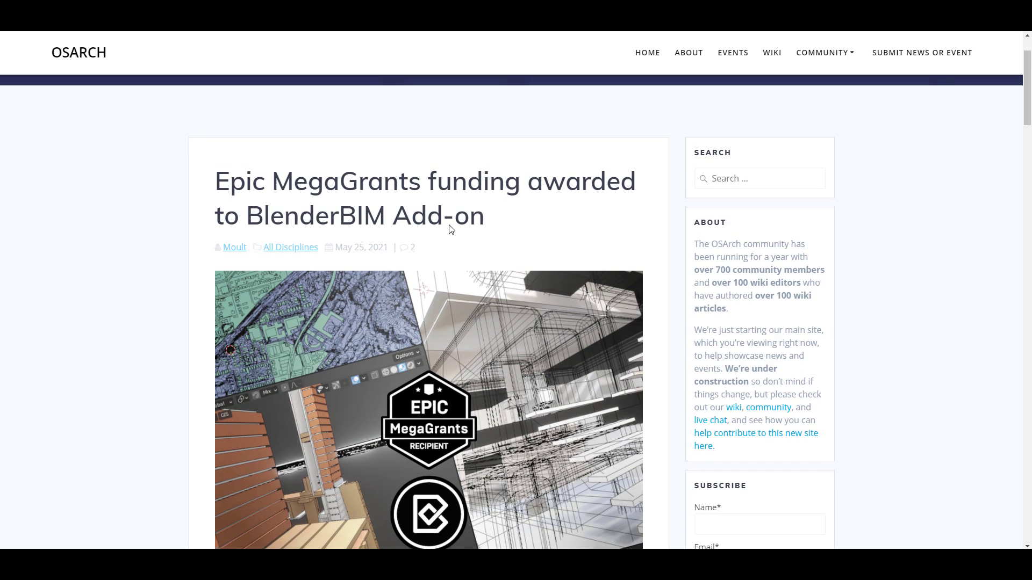
pyautogui.scroll(-5, 449, 226)
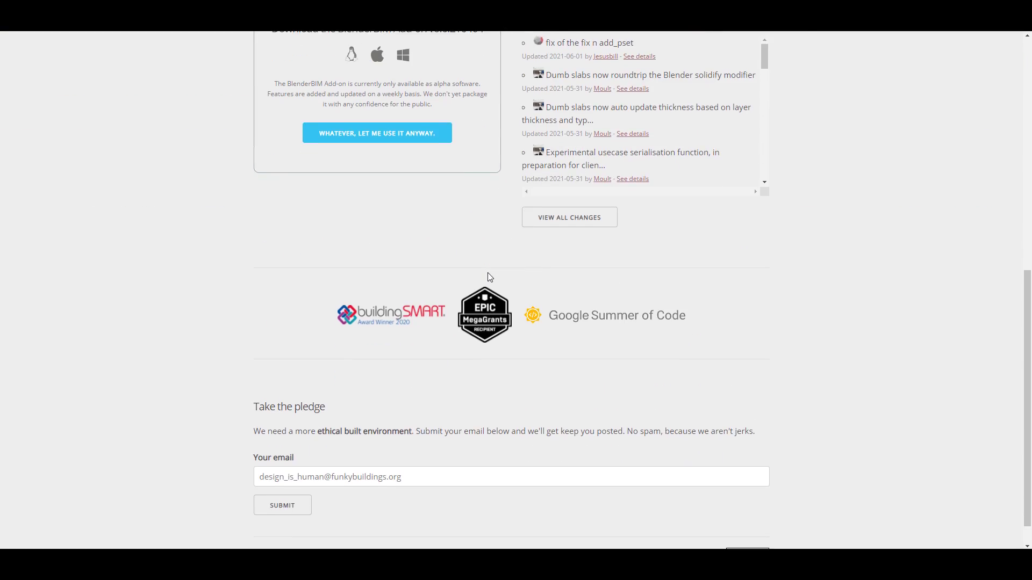
pyautogui.scroll(-5, 488, 276)
pyautogui.scroll(1, 492, 275)
pyautogui.scroll(3, 492, 275)
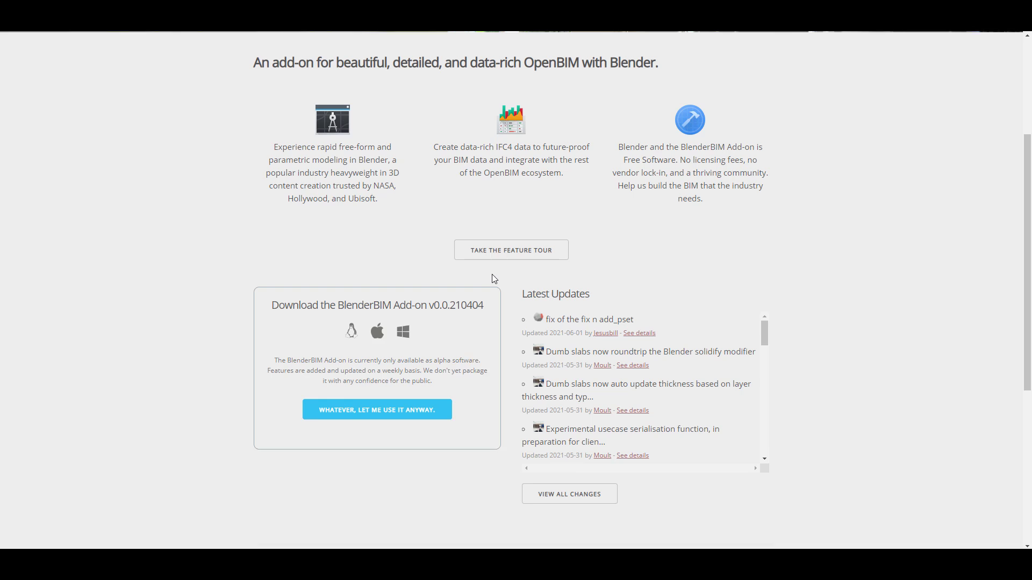
pyautogui.scroll(2, 497, 219)
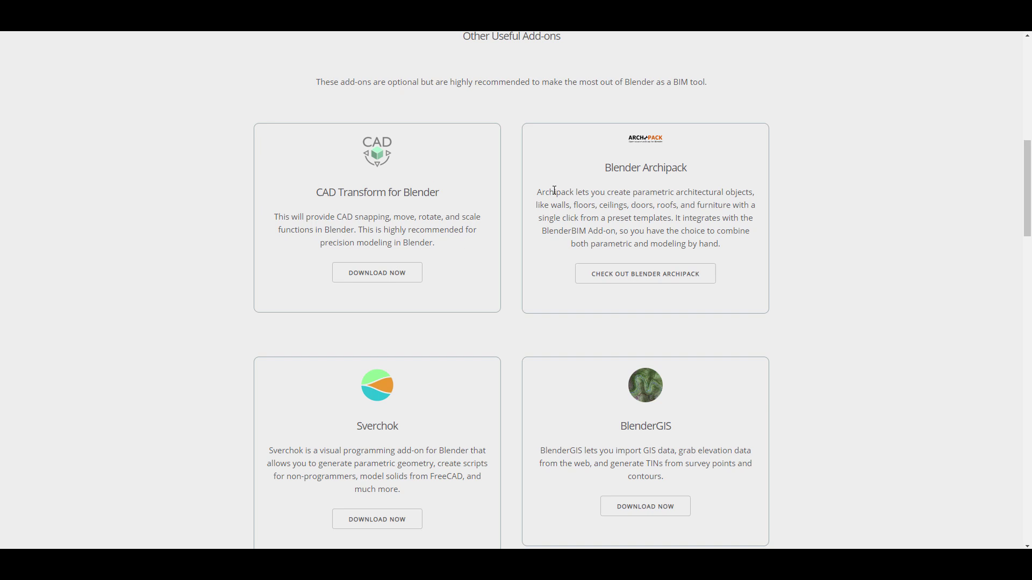
pyautogui.scroll(3, 554, 193)
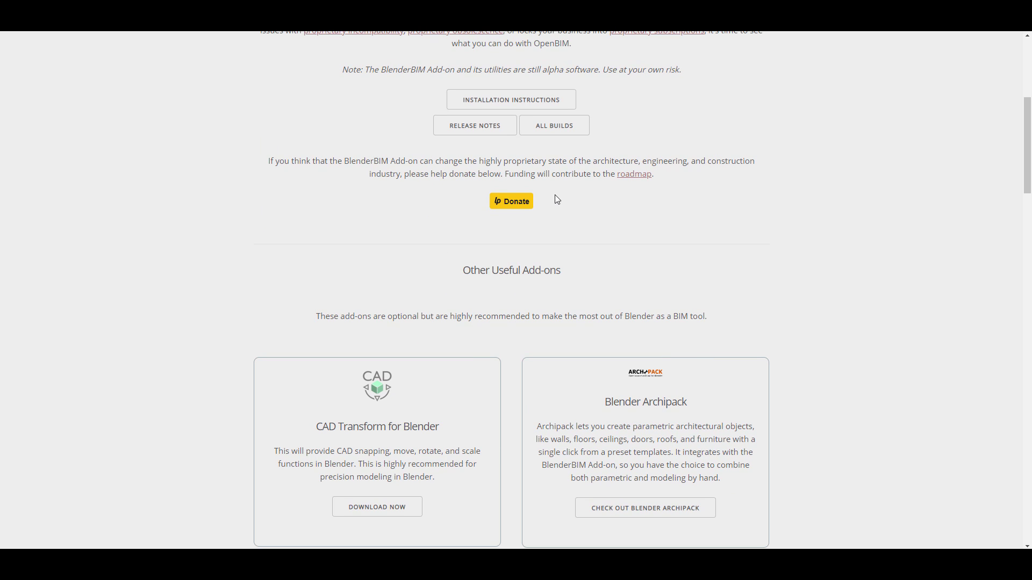
pyautogui.scroll(4, 554, 198)
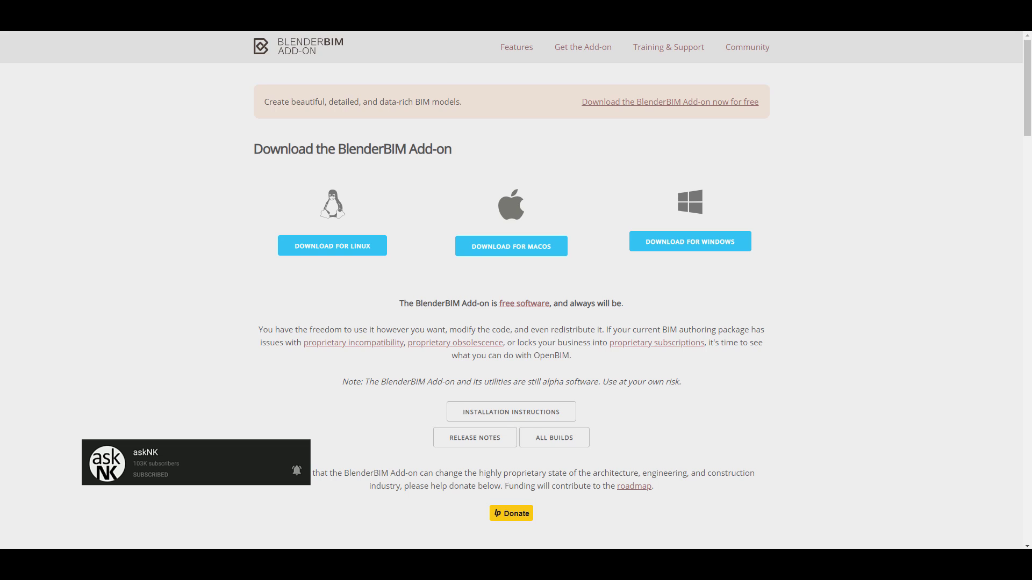
pyautogui.scroll(-2, 423, 255)
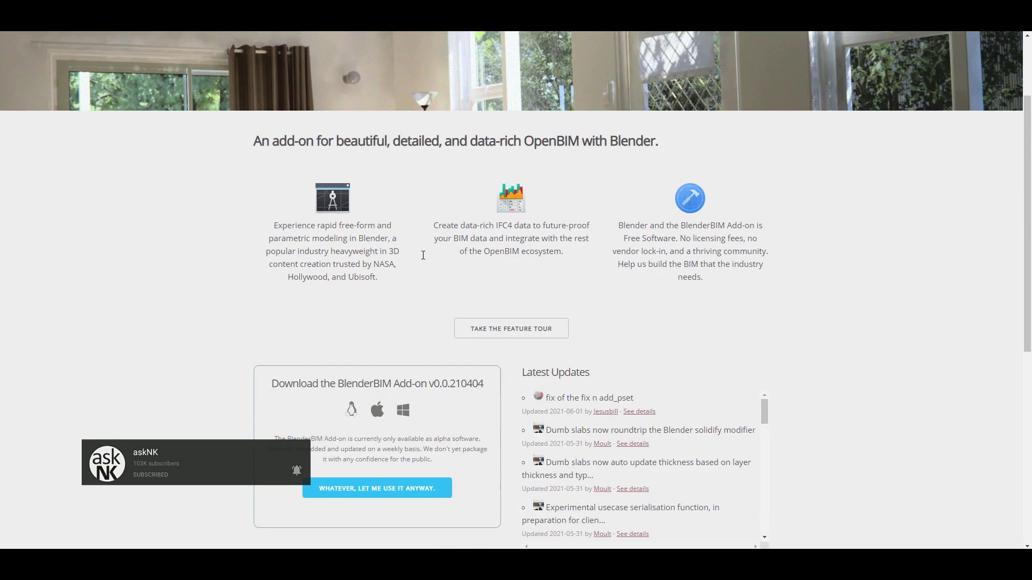
pyautogui.scroll(-3, 423, 255)
pyautogui.scroll(-2, 422, 255)
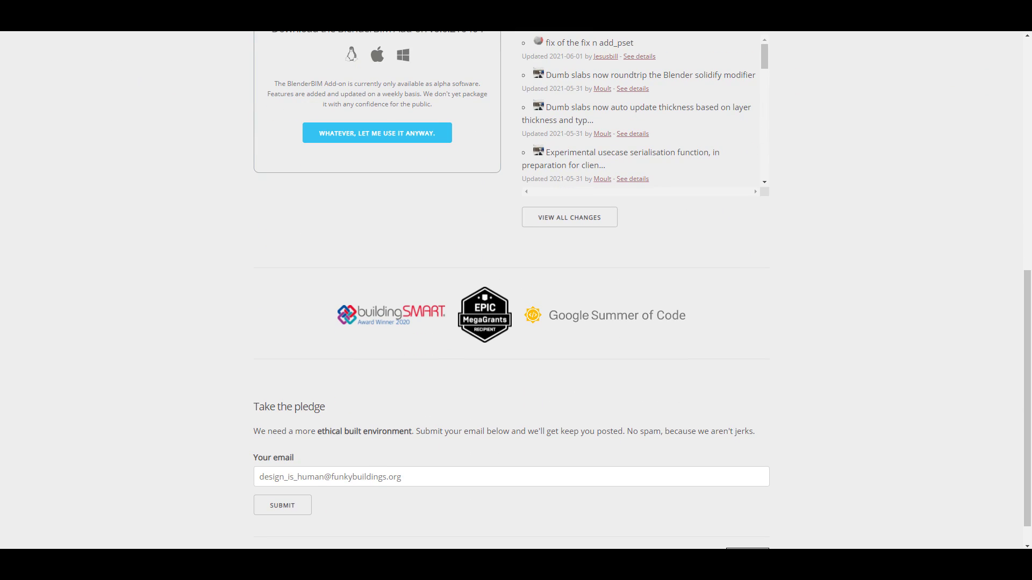